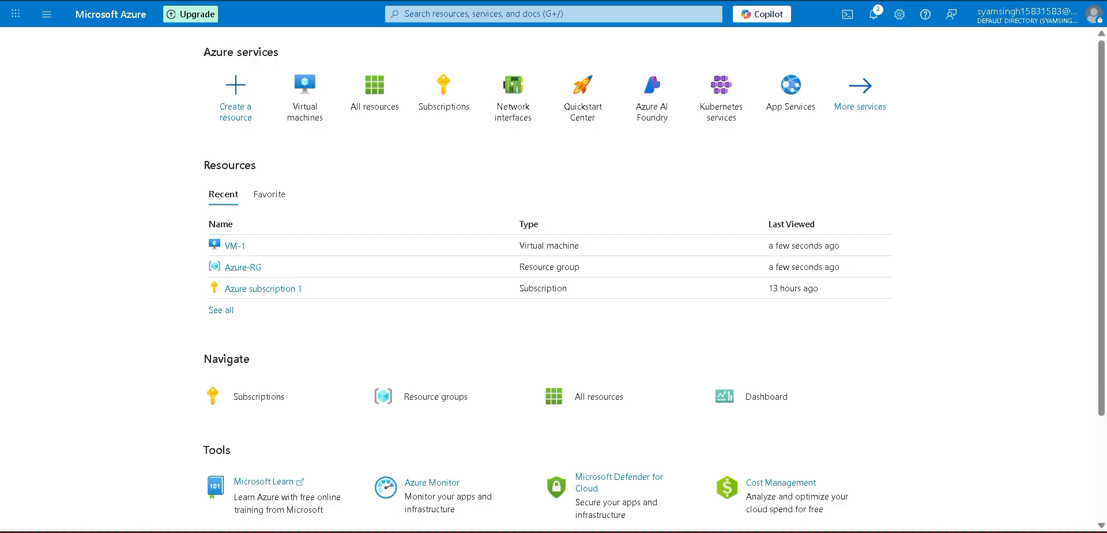
Step: Open the list of virtual machines
mouse_move(305, 96)
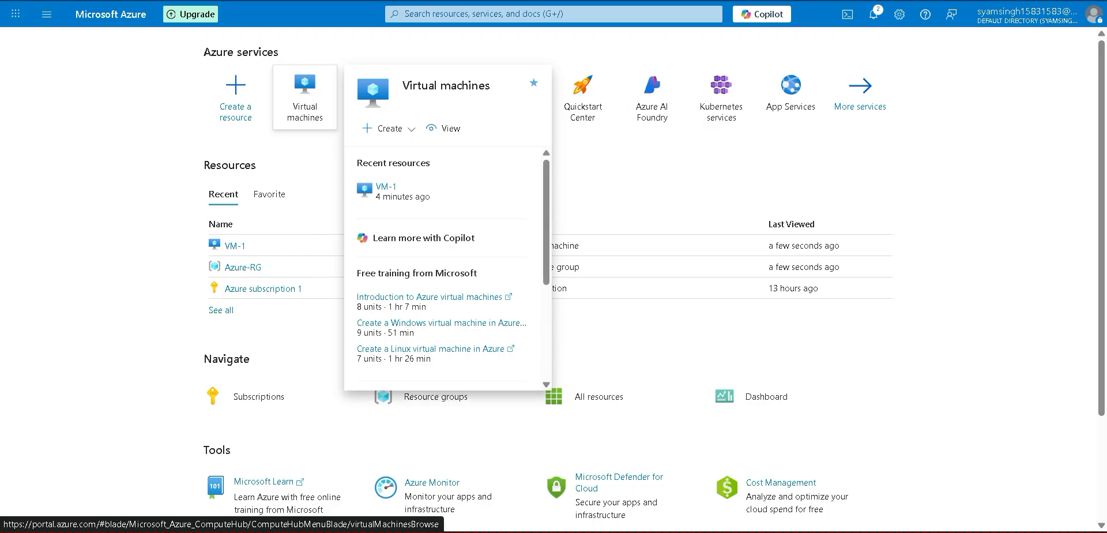
left_click(305, 95)
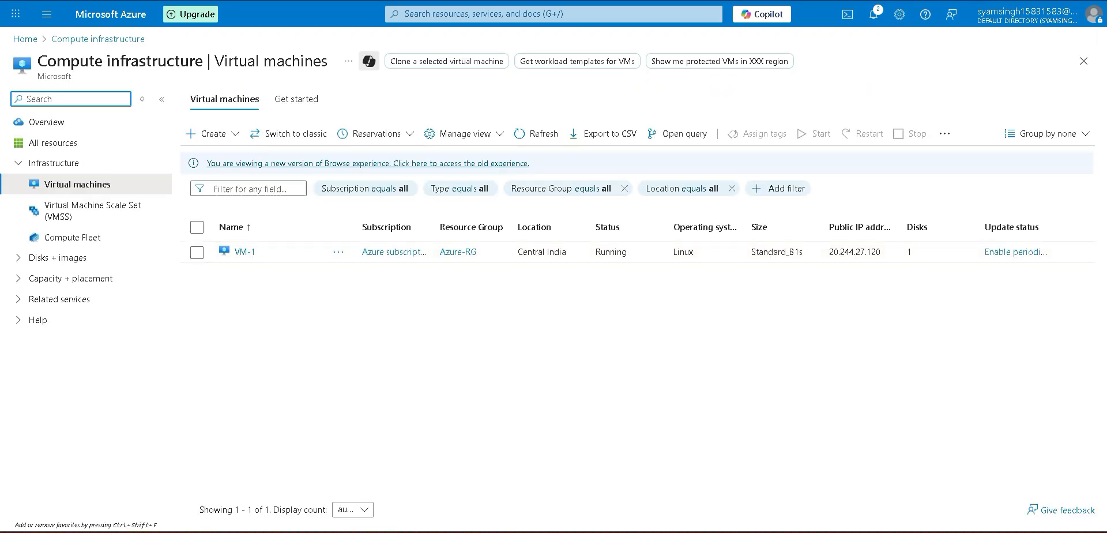
Step: Start creating a new virtual machine in the Azure-RG resource group and name it sss
left_click(213, 133)
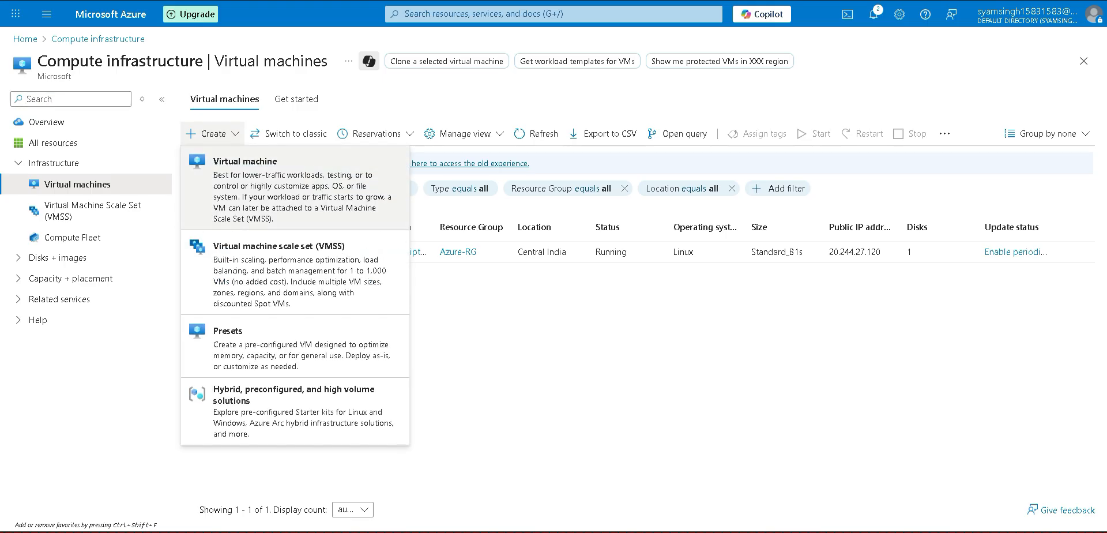
left_click(243, 156)
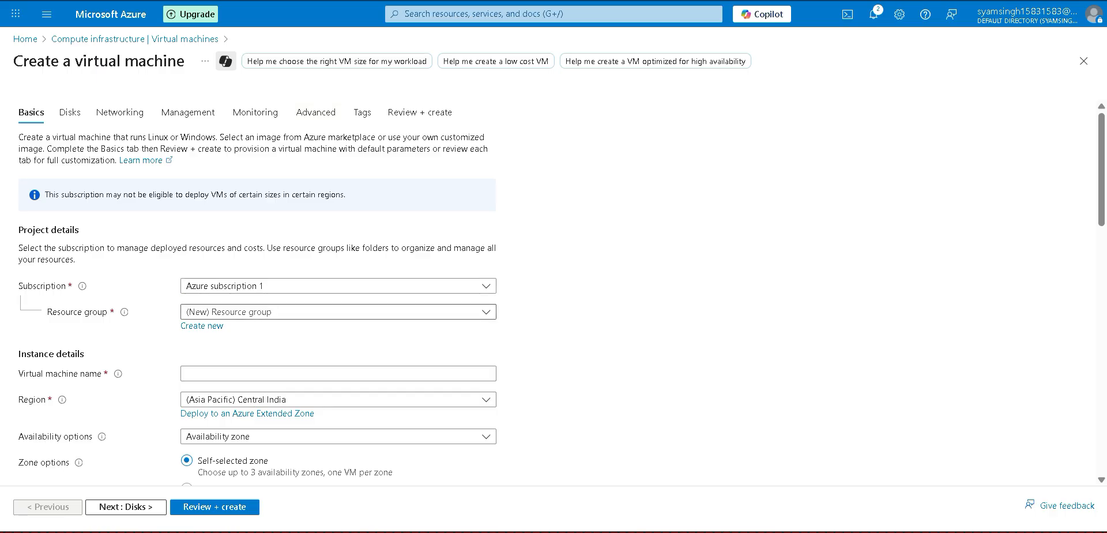
left_click(338, 312)
left_click(231, 356)
left_click(338, 374)
type("sss")
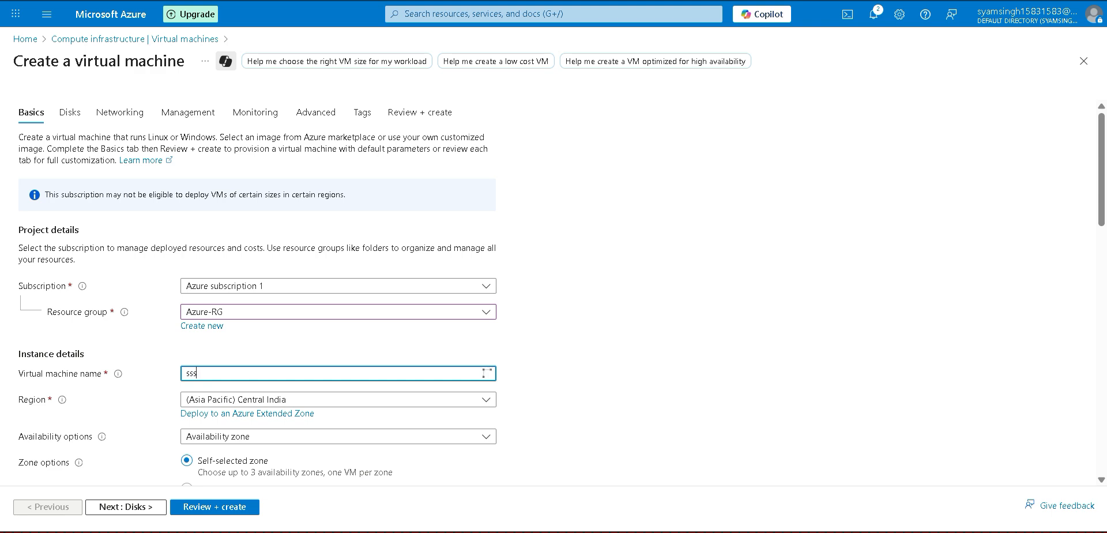
Step: Review the data disk options for the new virtual machine sss, and return to the virtual machines list without creating it
left_click(70, 111)
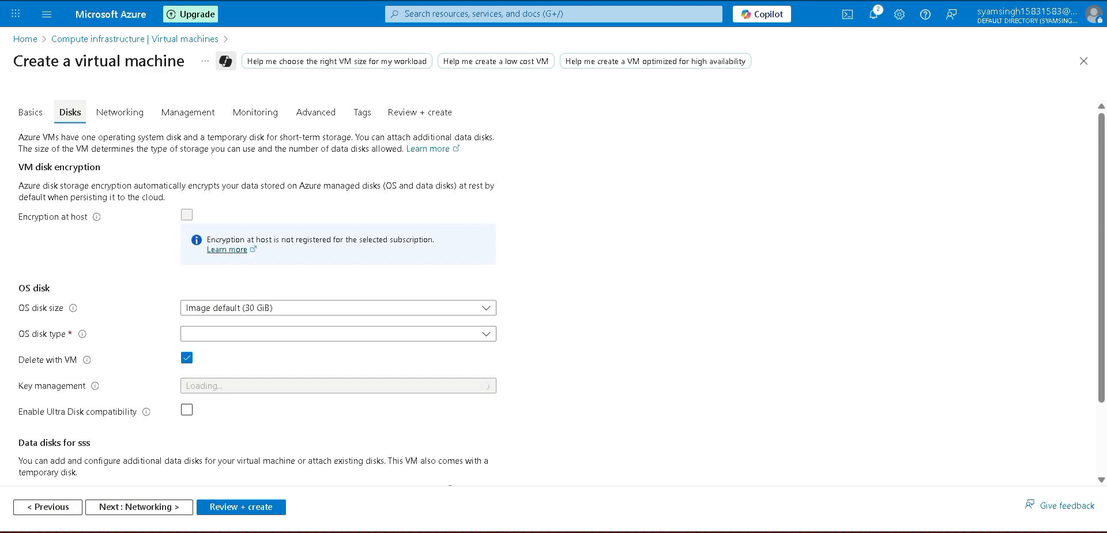
scroll(257, 288, "down", 2)
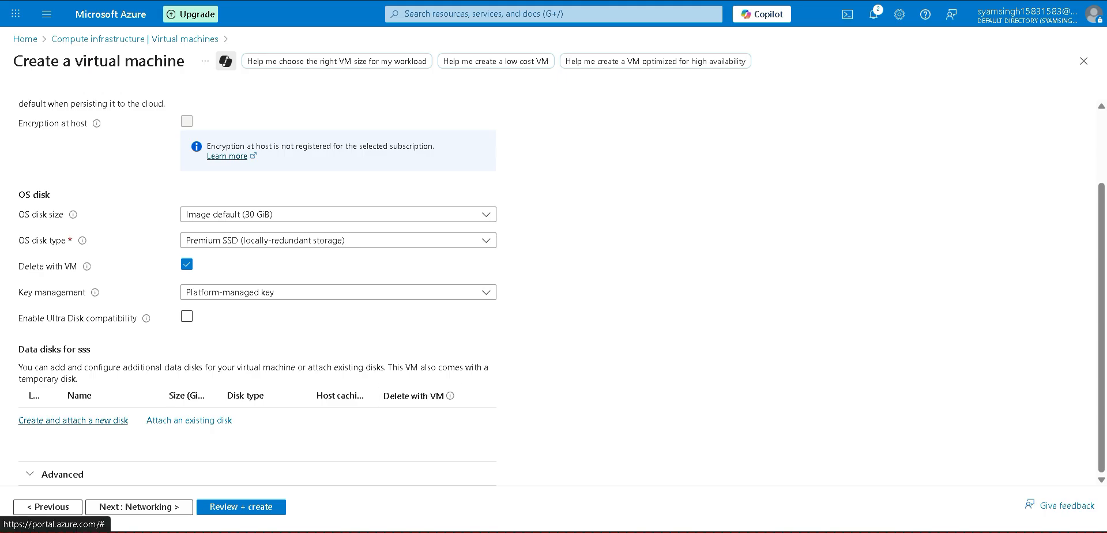
left_click_drag(235, 421, 152, 421)
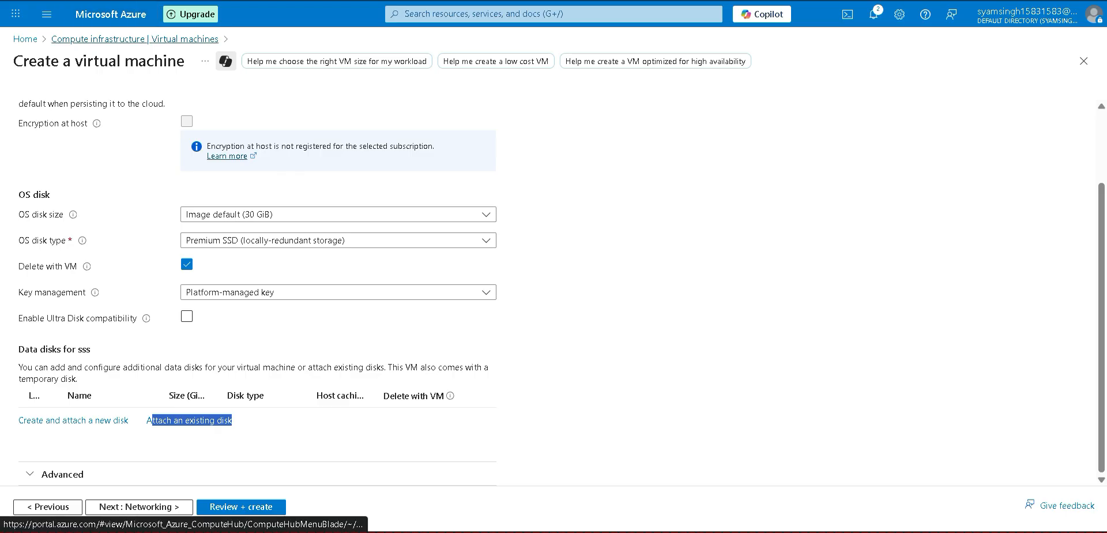
left_click(134, 38)
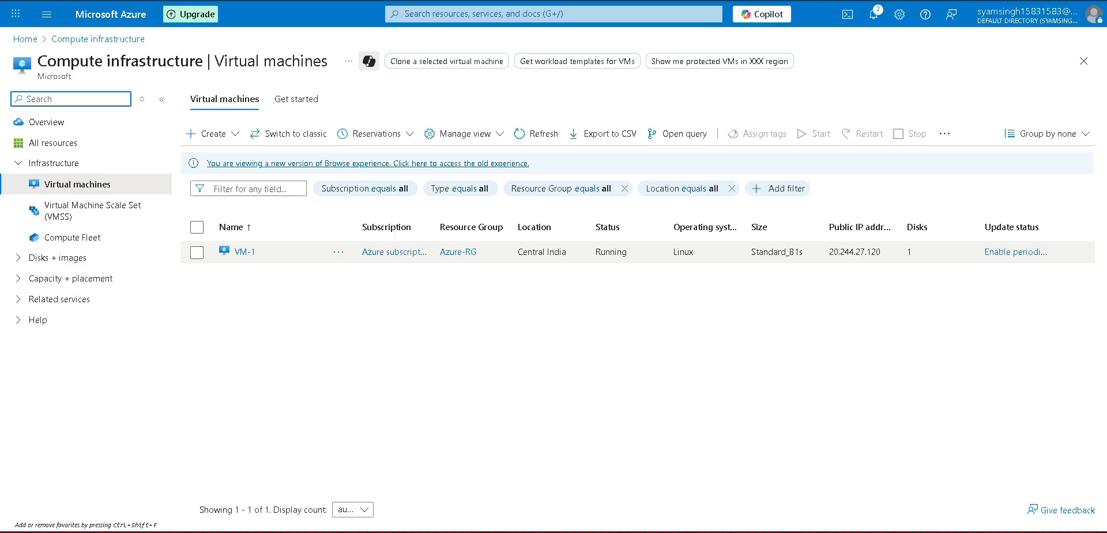
Step: Open the disk settings of VM-1 and review the details of its OS disk
left_click(196, 253)
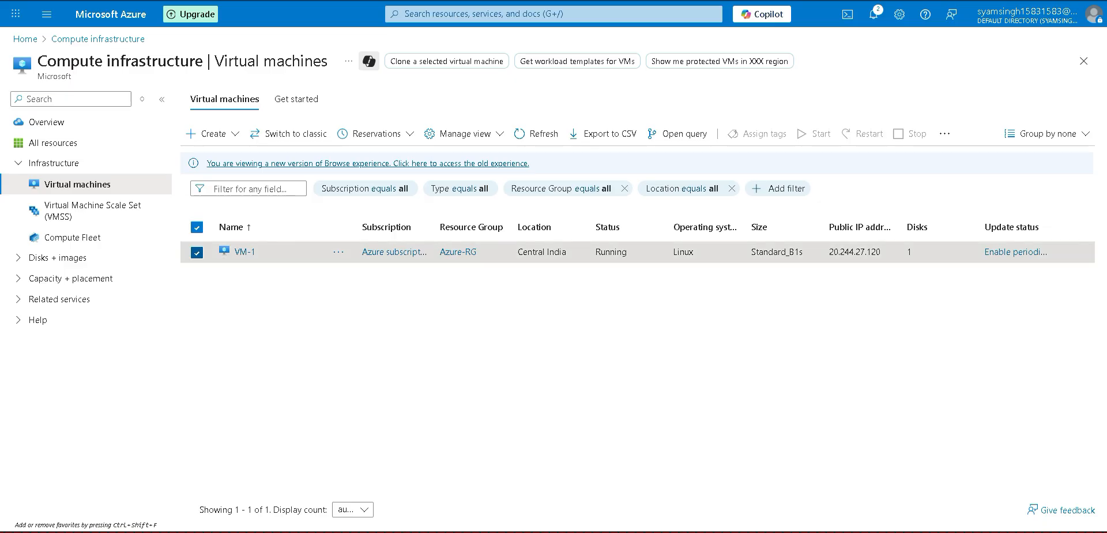
left_click(245, 252)
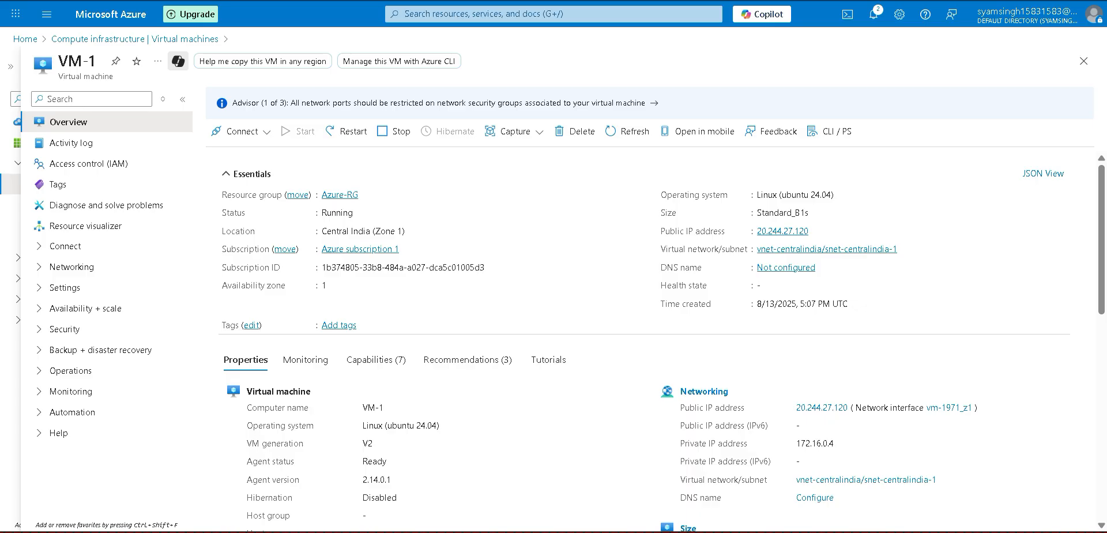
scroll(652, 335, "down", 2)
scroll(652, 335, "down", 1)
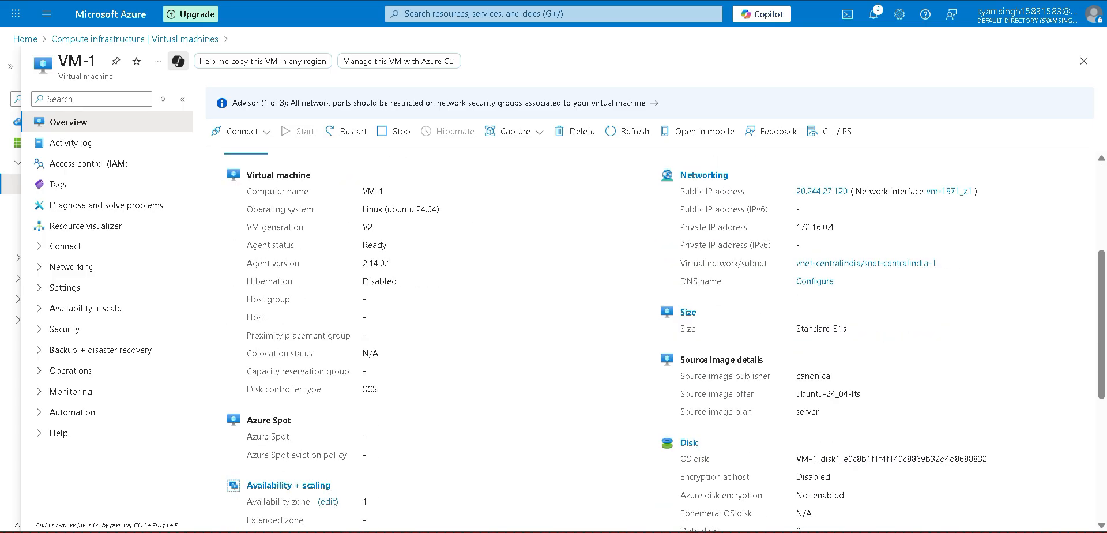
scroll(652, 334, "down", 1)
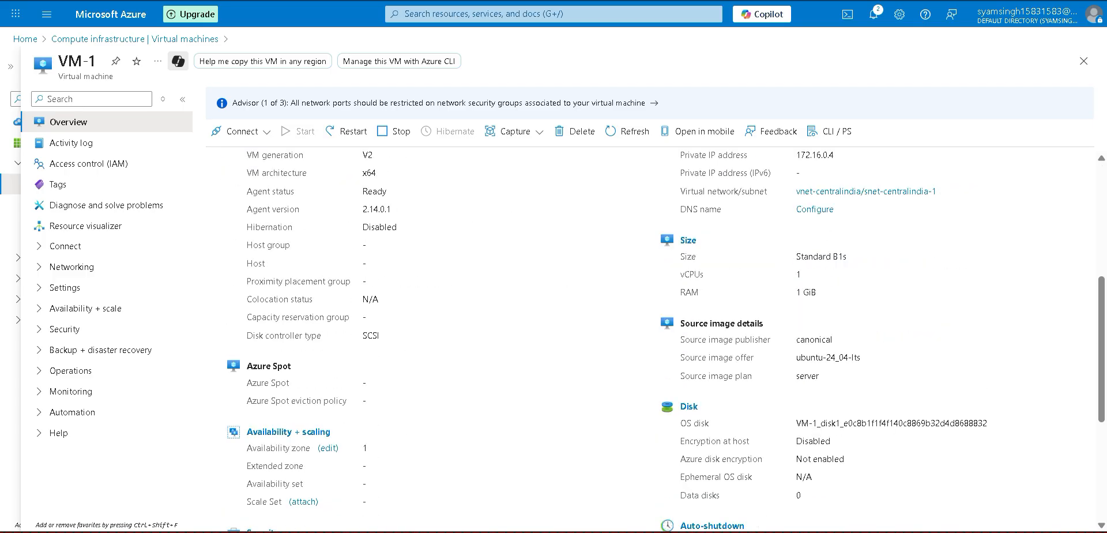
left_click(689, 406)
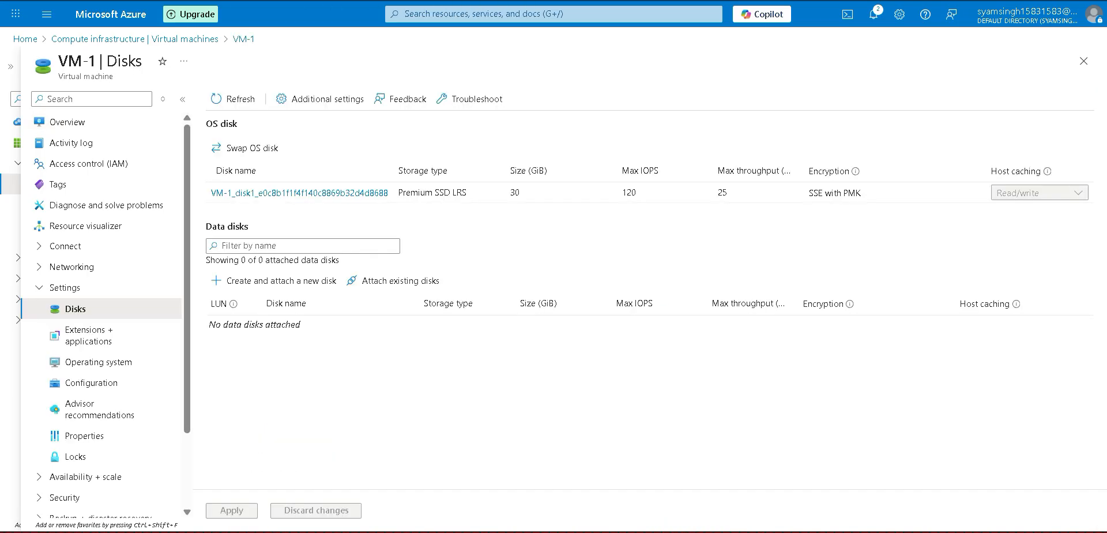
left_click_drag(216, 170, 444, 193)
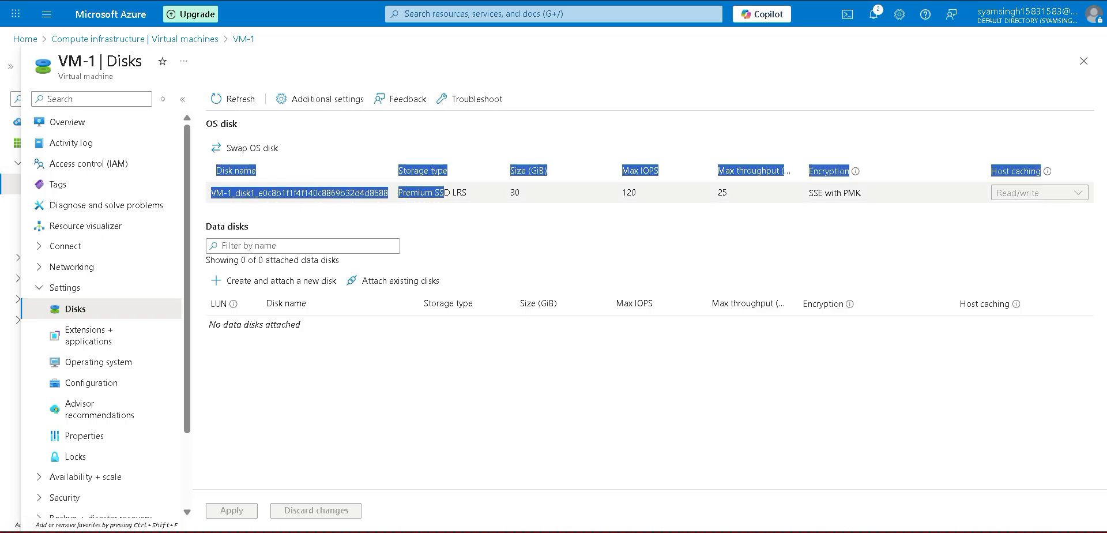
left_click(442, 220)
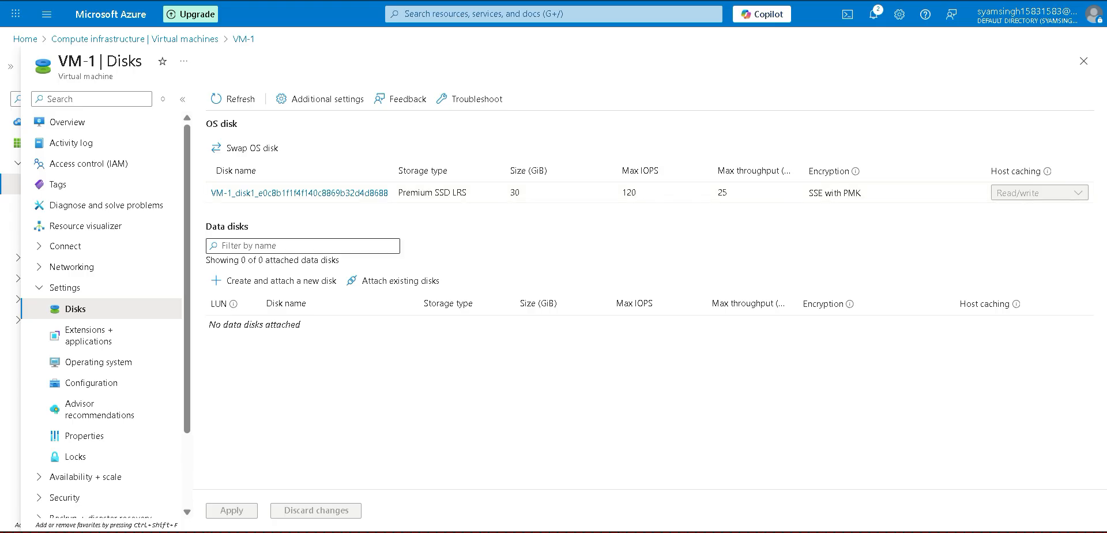
Step: Create and attach a new 10 GiB data disk named Disk1 to VM-1
left_click_drag(206, 226, 249, 226)
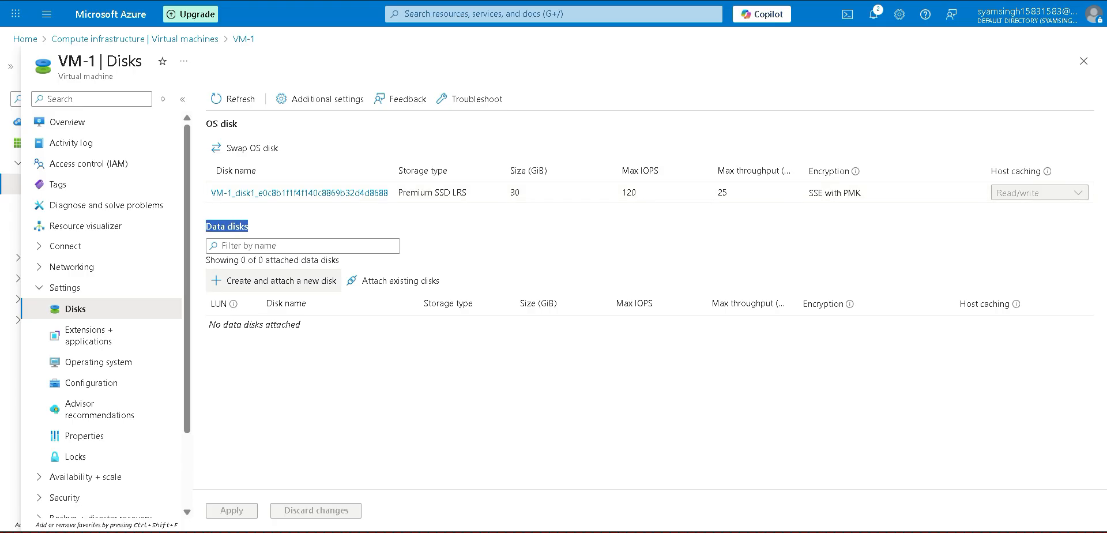
left_click(273, 280)
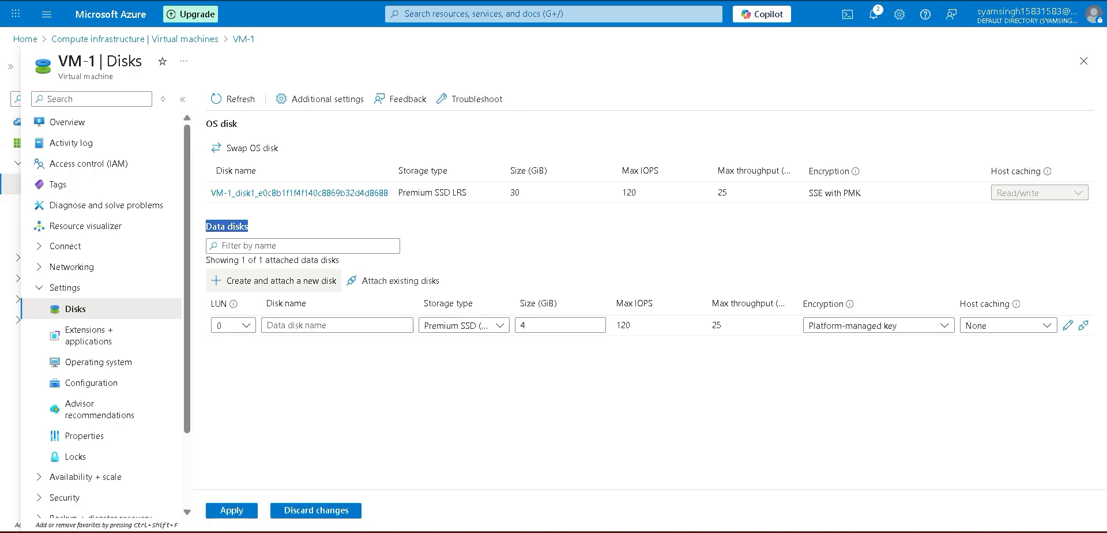
left_click(324, 326)
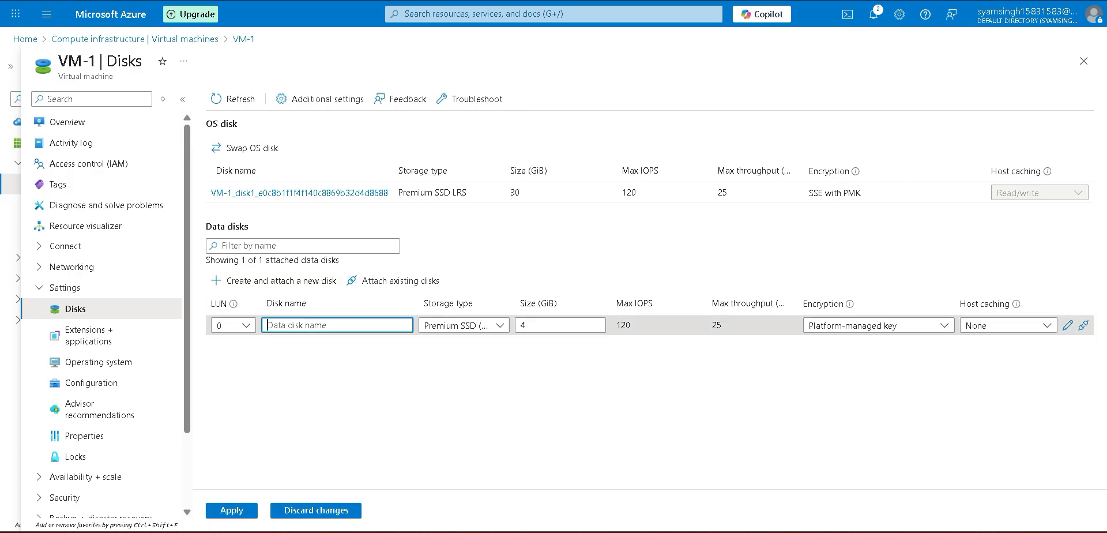
type("Disk1")
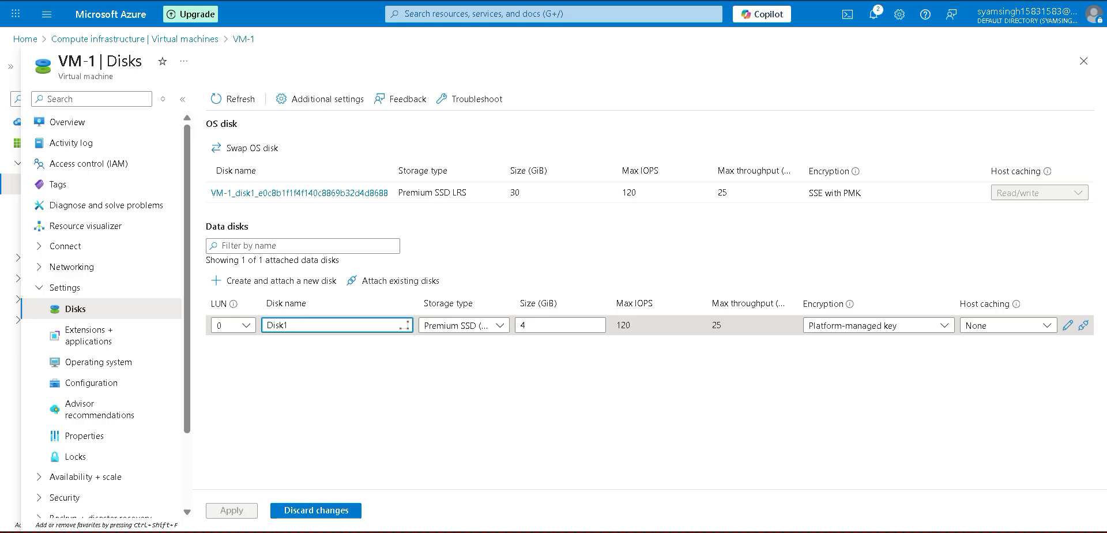
double_click(532, 325)
type("10")
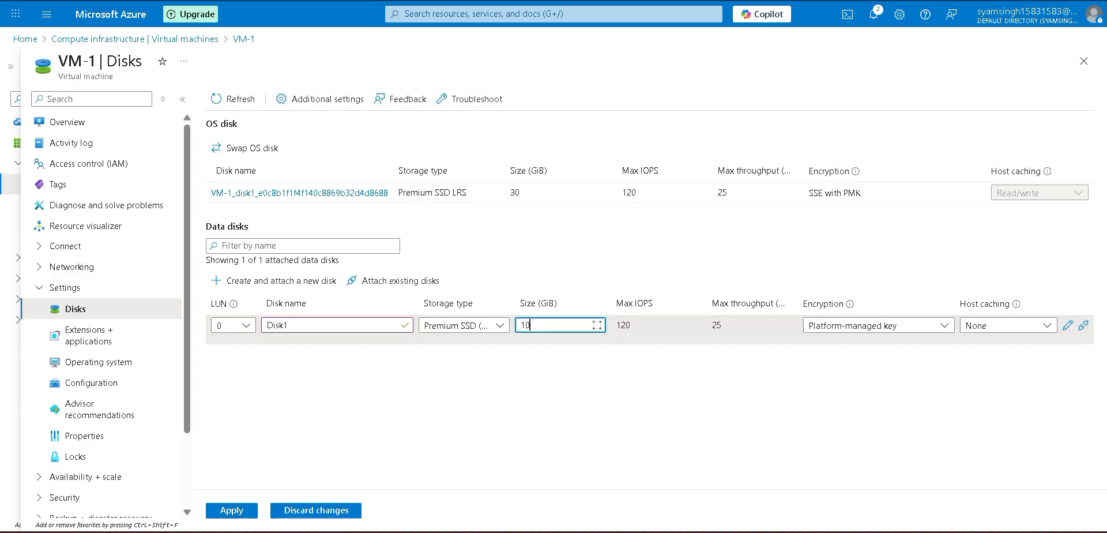
left_click(232, 510)
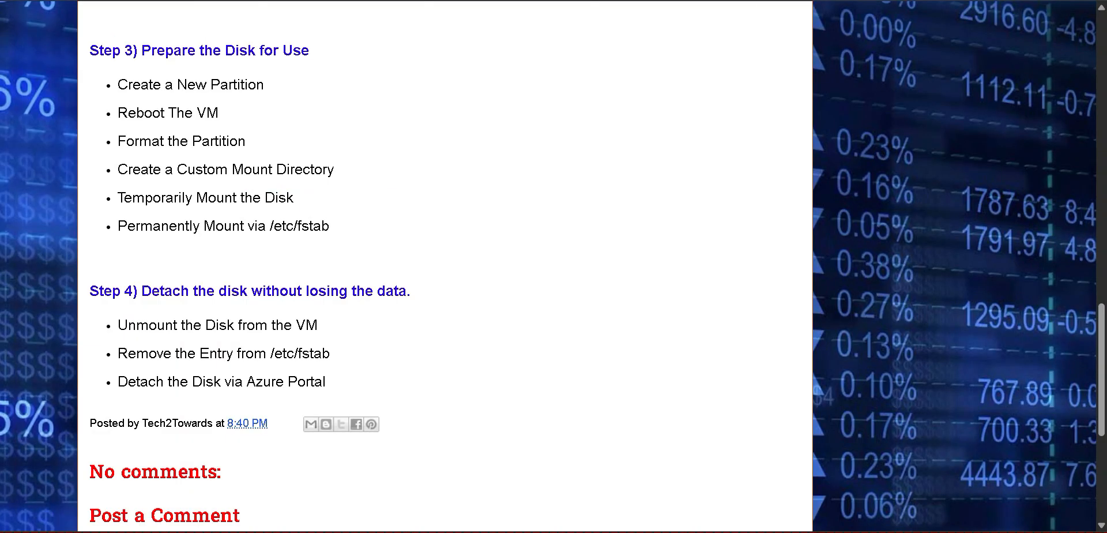
Step: Switch to the Tech2Towards blog and read the steps for attaching and preparing a data disk and the Linux disk partition article
scroll(444, 265, "up", 6)
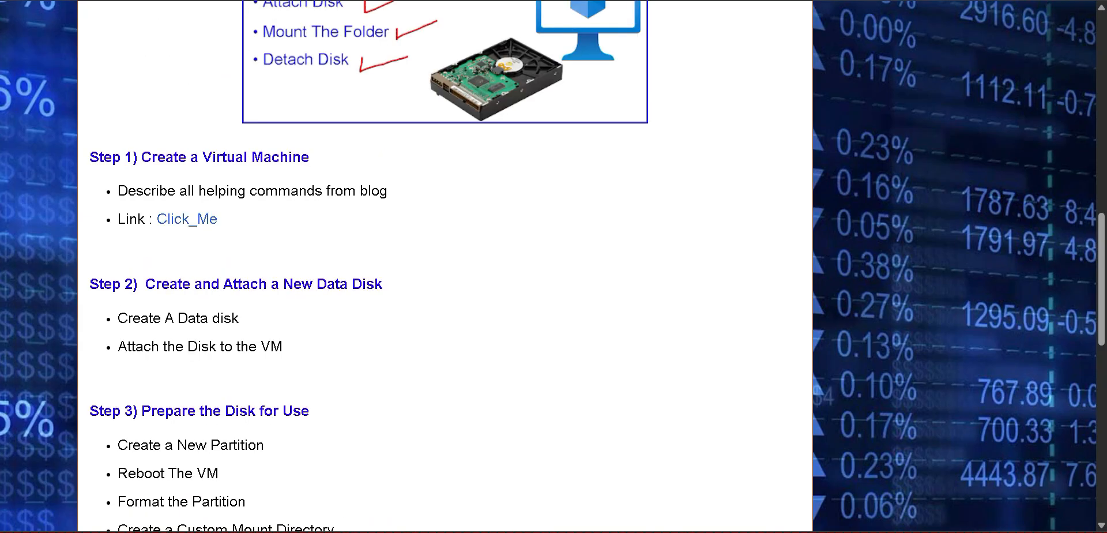
scroll(444, 265, "down", 3)
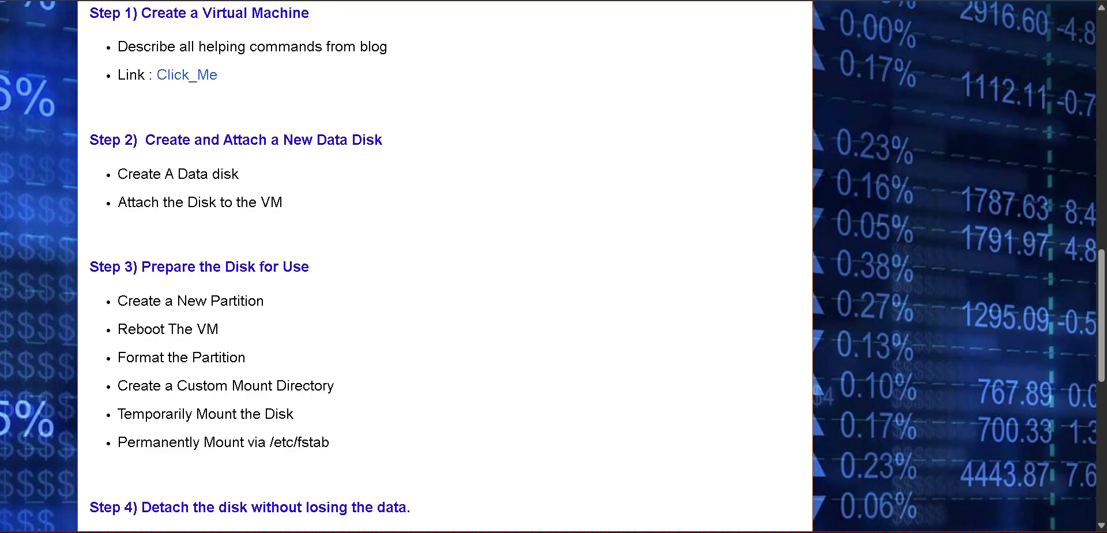
left_click_drag(283, 202, 145, 139)
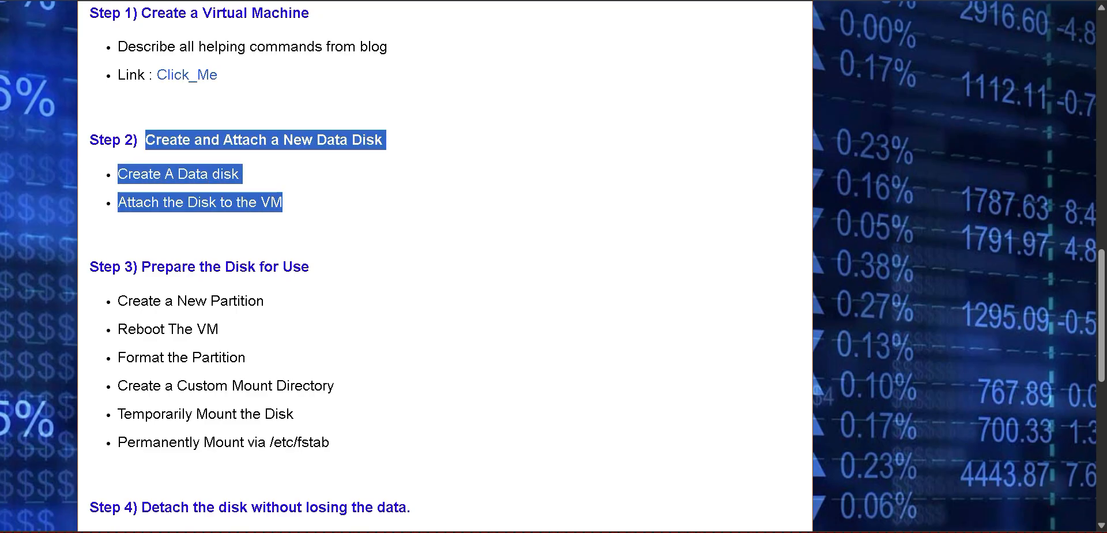
scroll(444, 266, "down", 1)
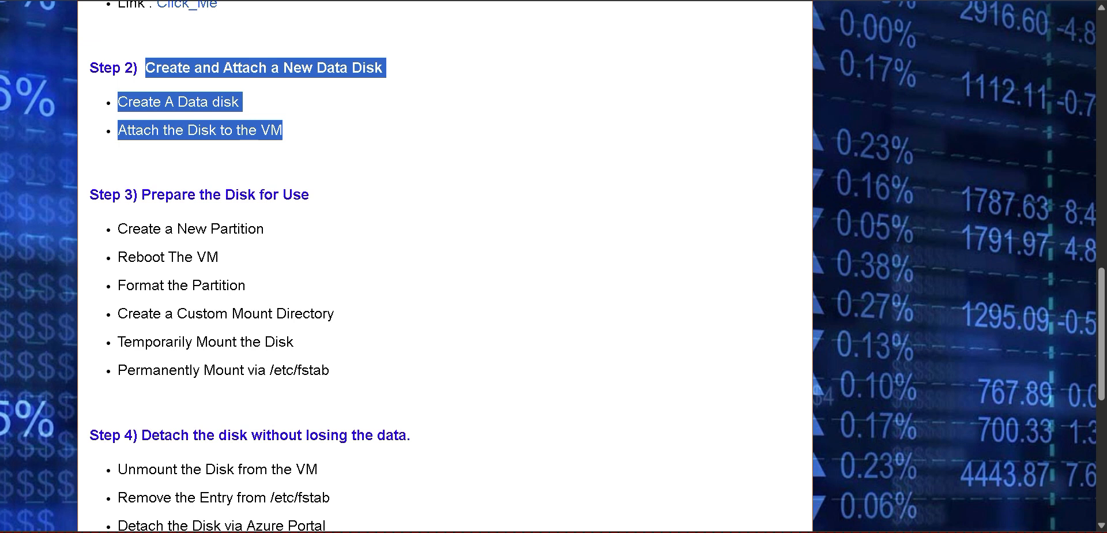
left_click(346, 161)
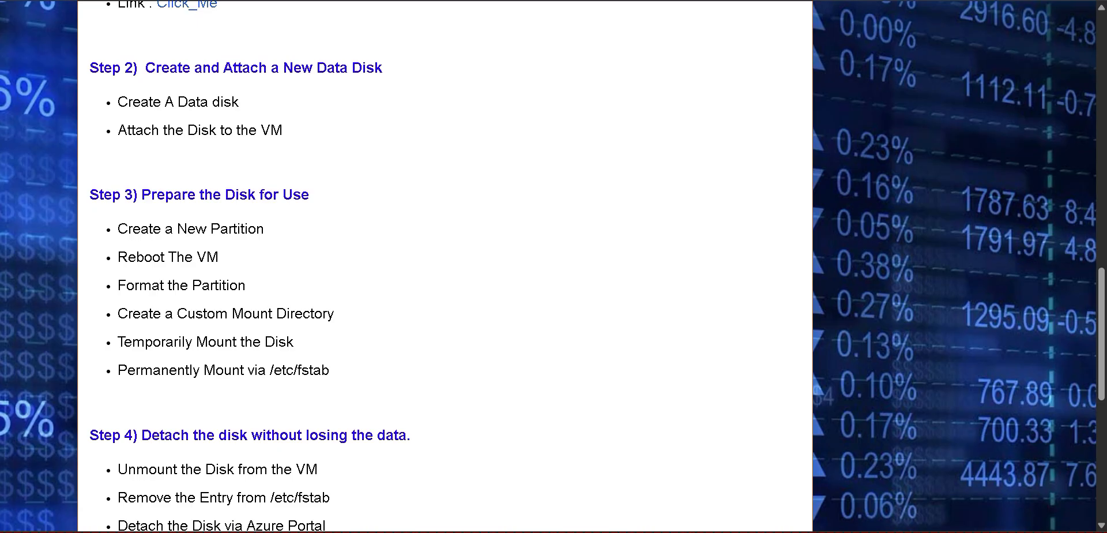
scroll(445, 266, "up", 1)
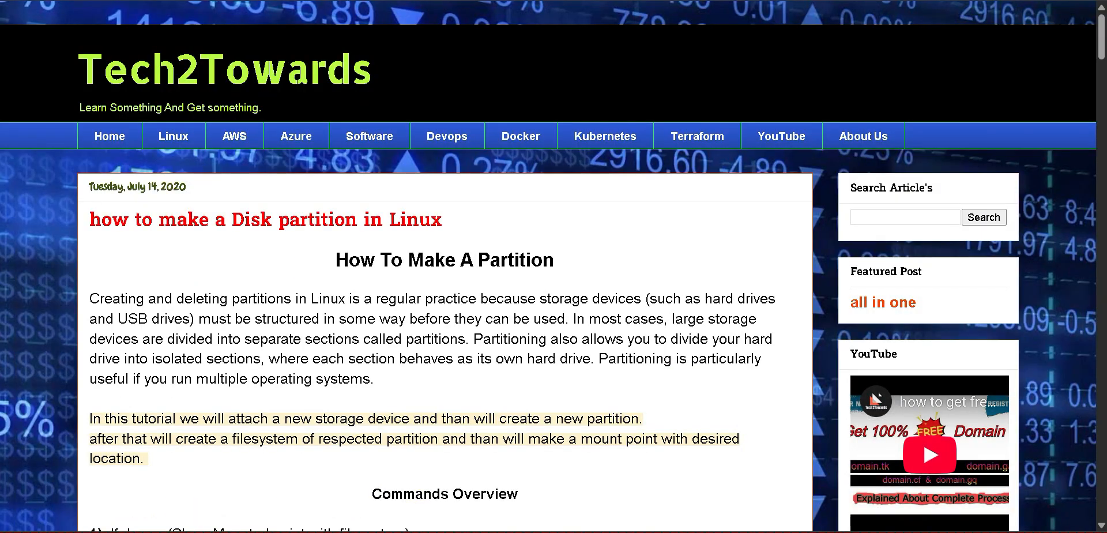
scroll(445, 266, "down", 2)
scroll(445, 267, "down", 6)
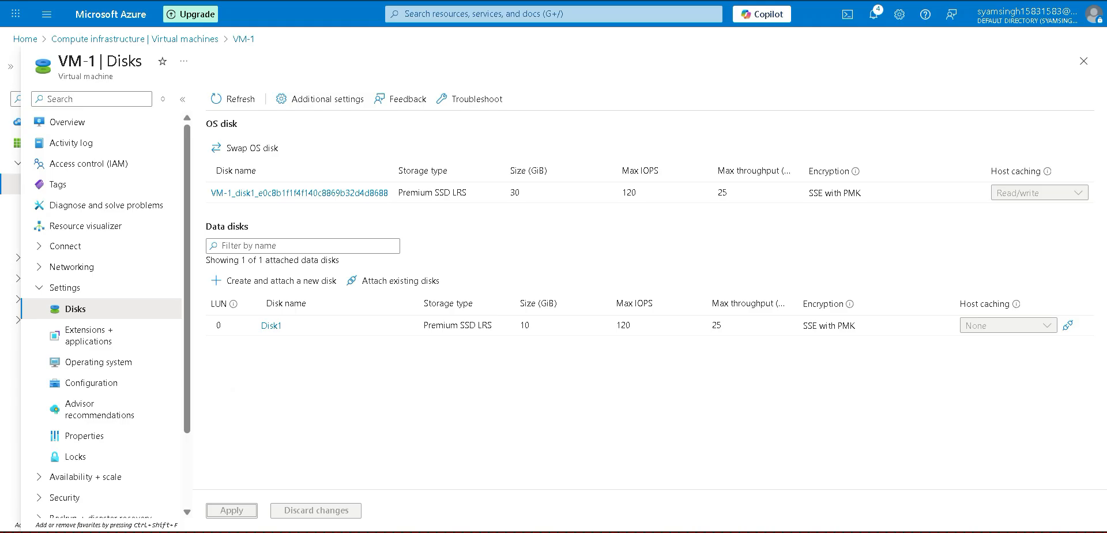
Step: Return to the virtual machines list in the Azure portal and open VM-1's overview at full width
left_click(135, 39)
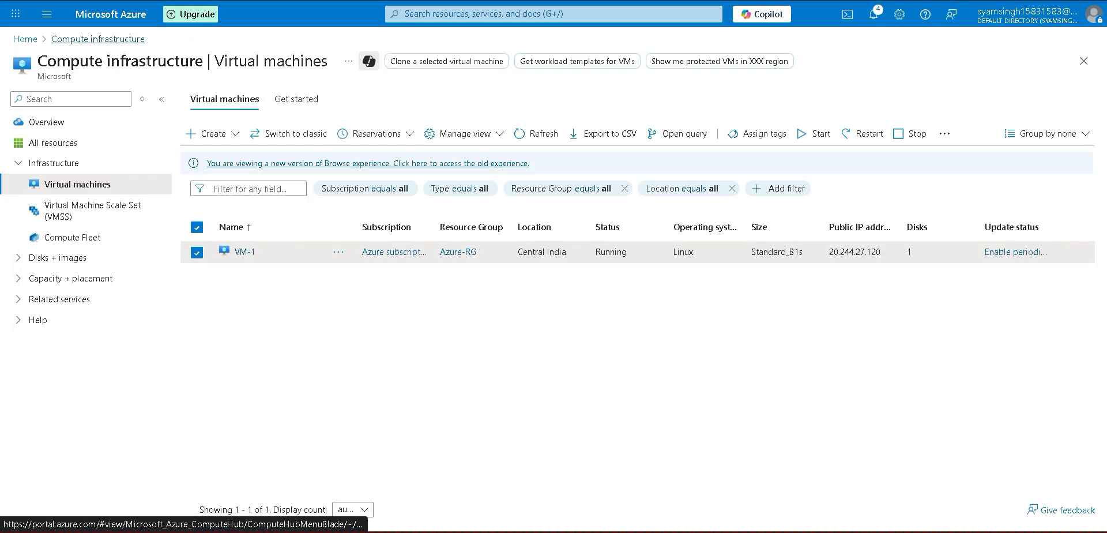
left_click(244, 250)
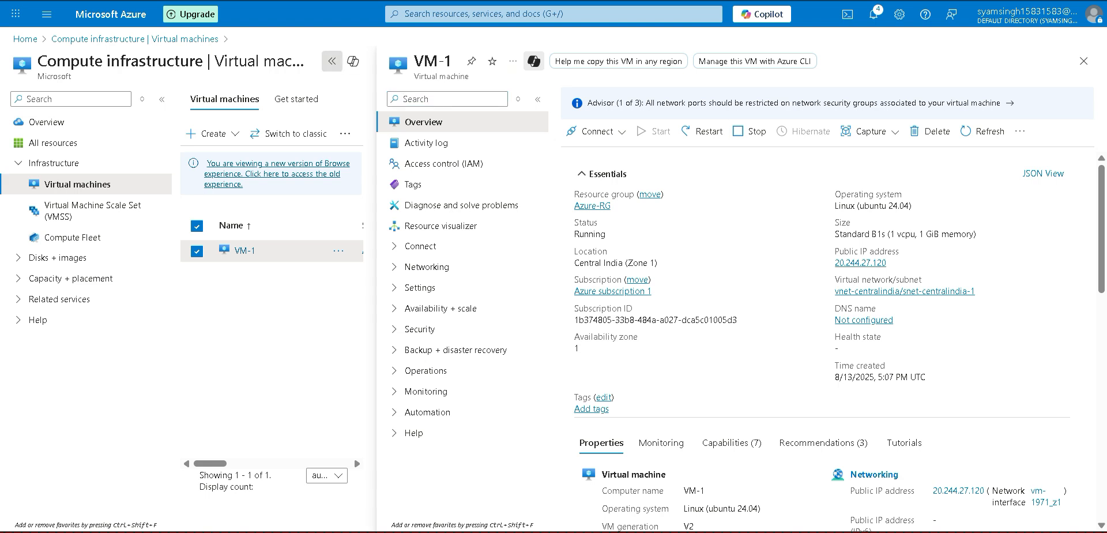
left_click(332, 61)
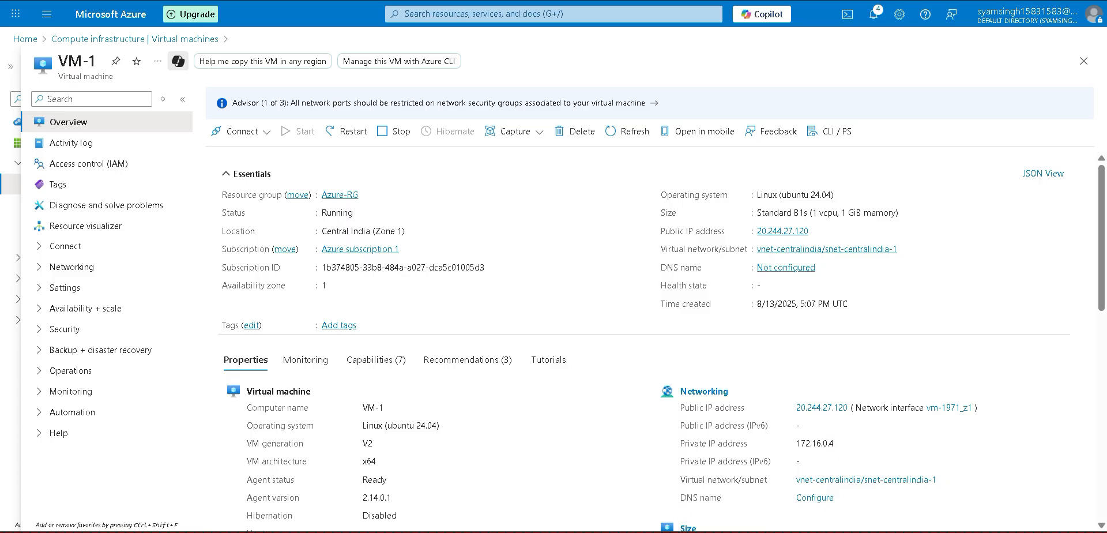
Step: Connect to VM-1 through SSH using Azure CLI in Cloud Shell, answering yes to trust the host's key
left_click(238, 131)
left_click(231, 152)
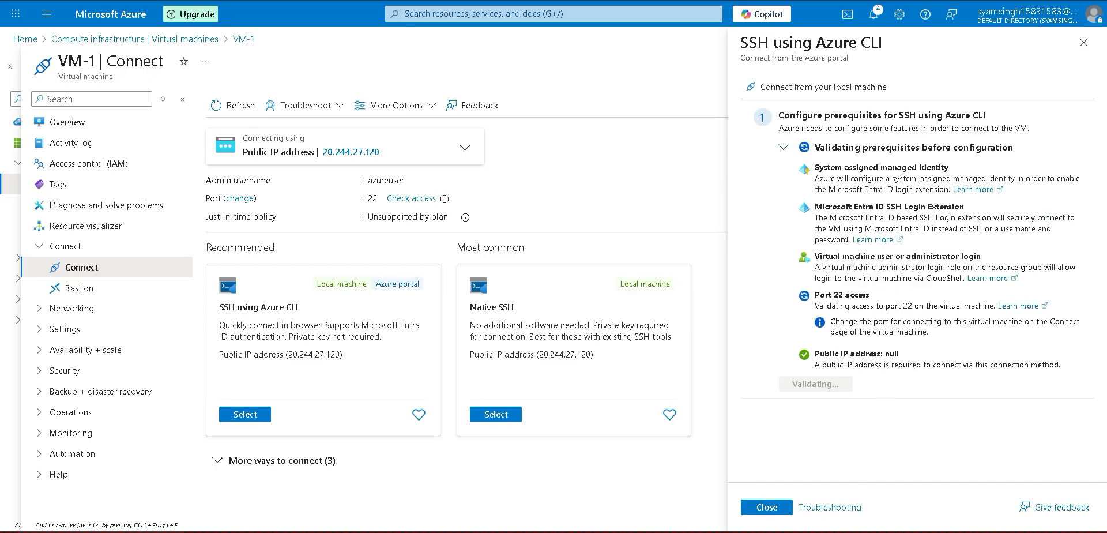
left_click(785, 398)
left_click(834, 426)
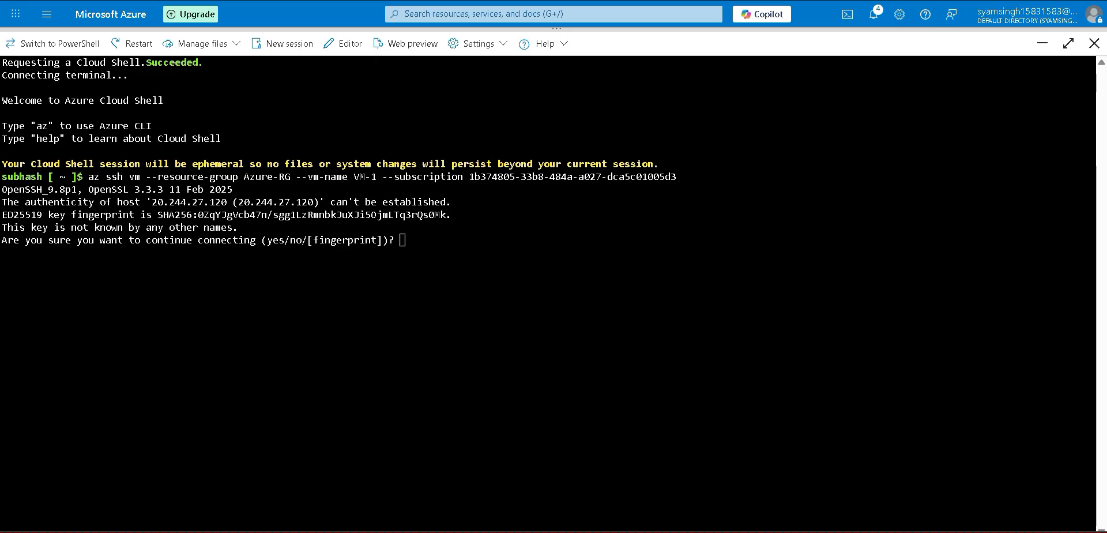
type("yes")
key("Return")
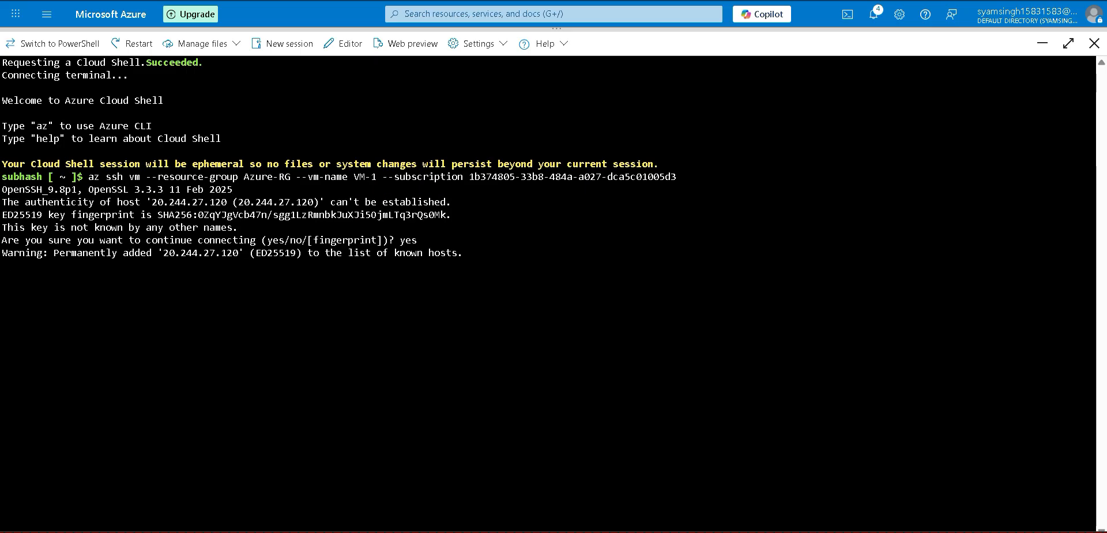
Step: Switch to the root user on VM-1 with sudo su and clear the terminal
type("sudo su")
key("Return")
key("ctrl+l")
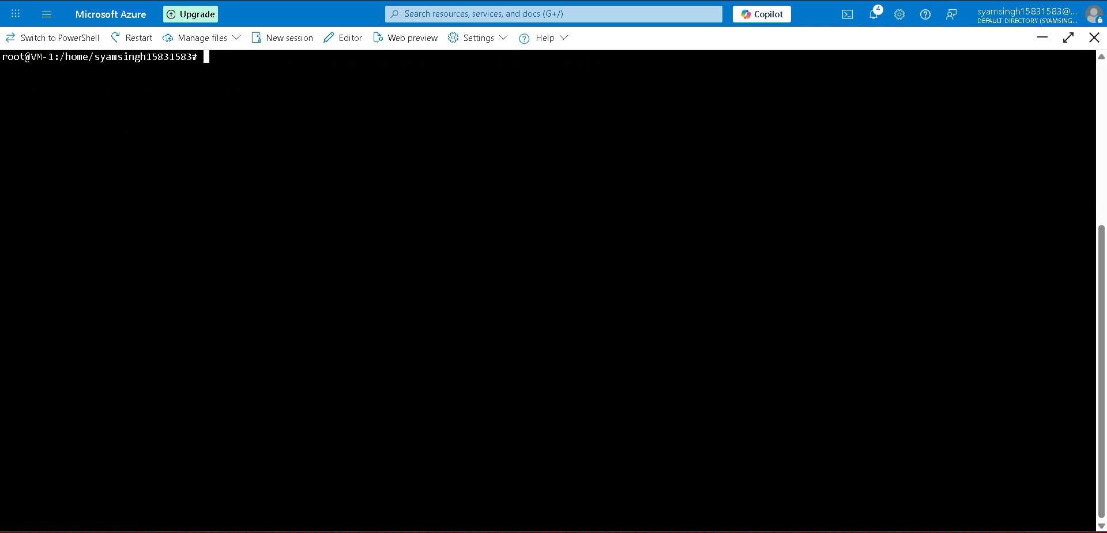
key("Return")
key("Return")
key("Return")
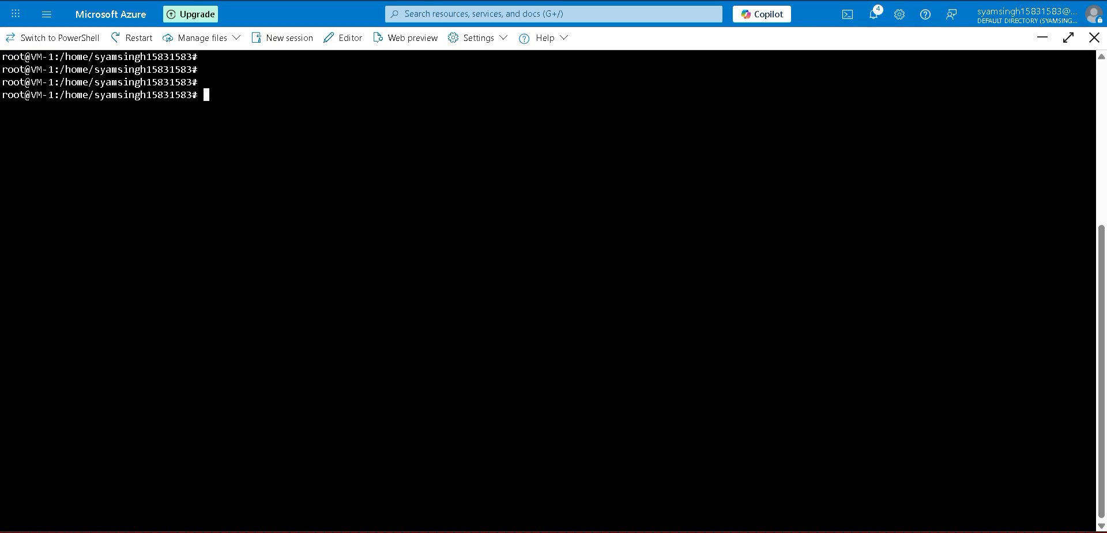
Step: List the current directory's contents with ls, change to root's home directory with cd, and clear the terminal
type("ls")
key("Return")
type("cd")
key("Return")
key("Return")
key("ctrl+l")
key("Return")
key("Return")
key("Return")
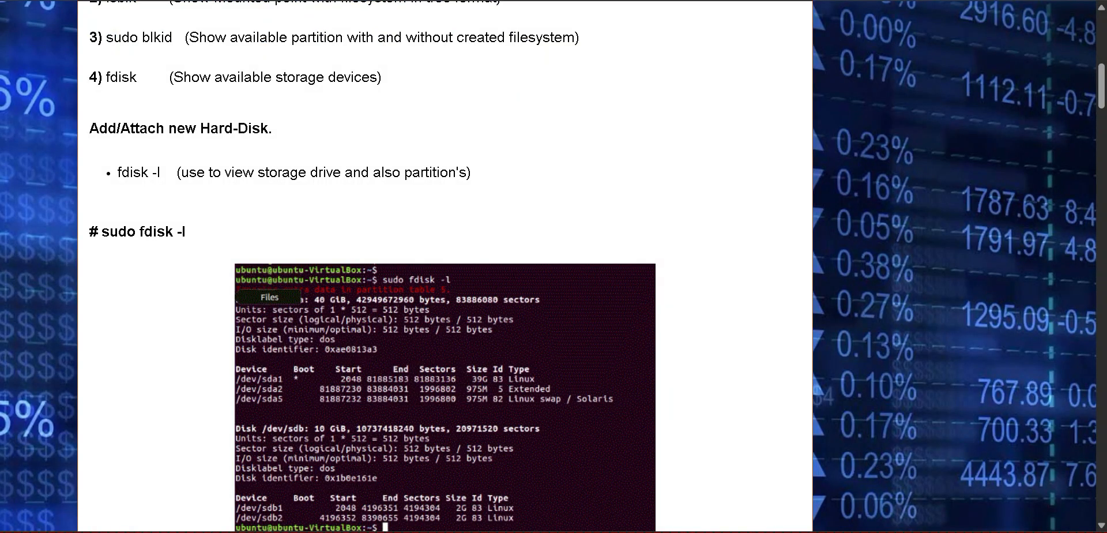
Step: Switch to the blog's Linux disk partition article and review the df -h, lsblk, sudo blkid and fdisk commands in its Commands Overview
scroll(445, 265, "up", 5)
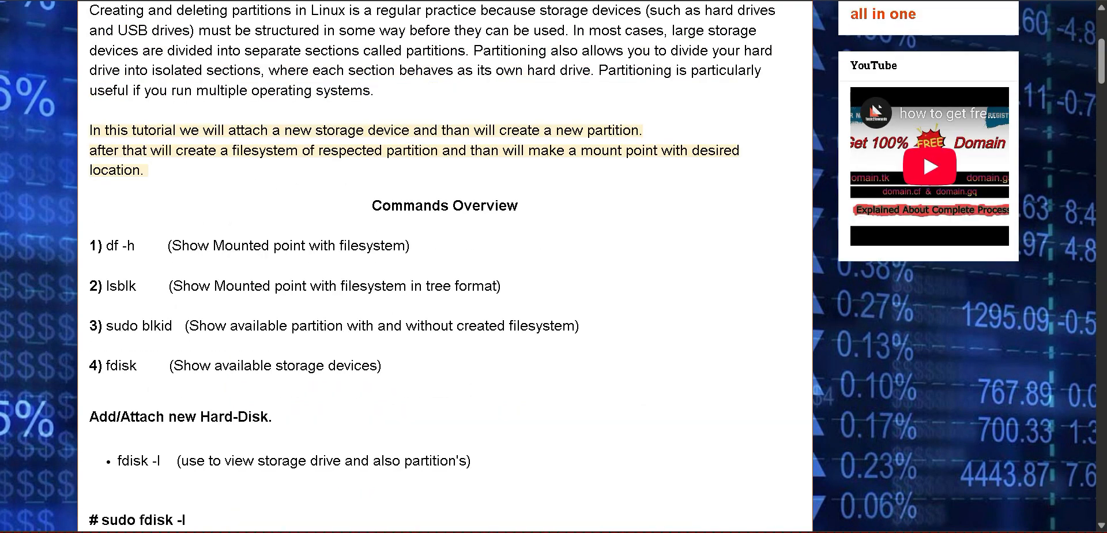
scroll(445, 265, "down", 1)
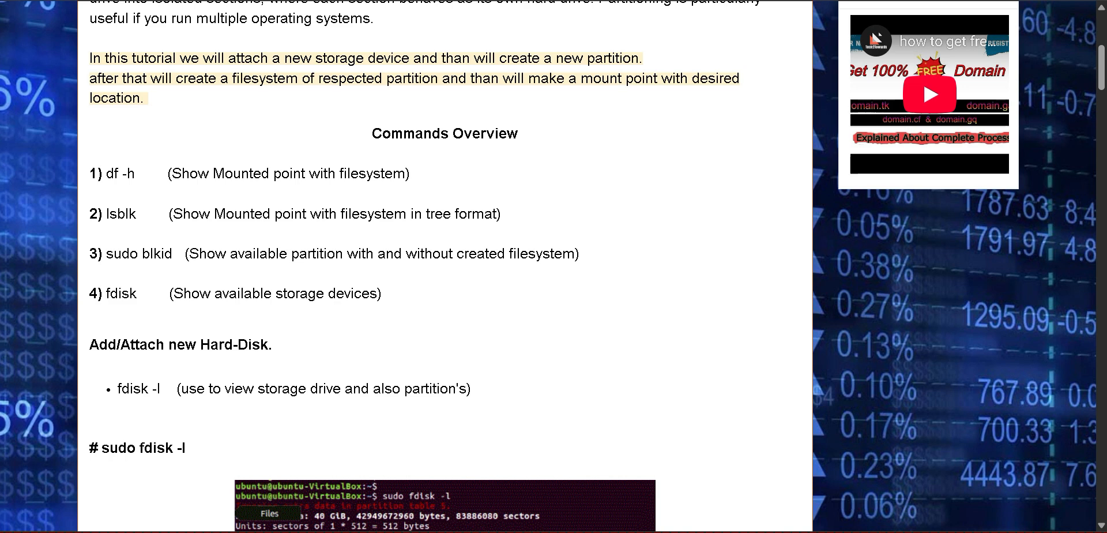
double_click(122, 214)
left_click(122, 214)
left_click_drag(122, 253, 180, 254)
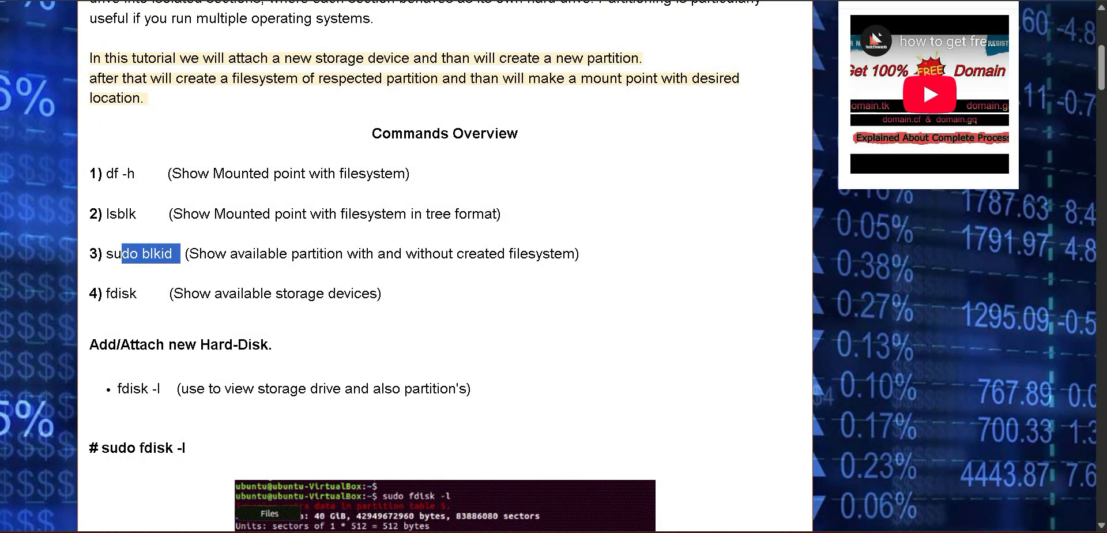